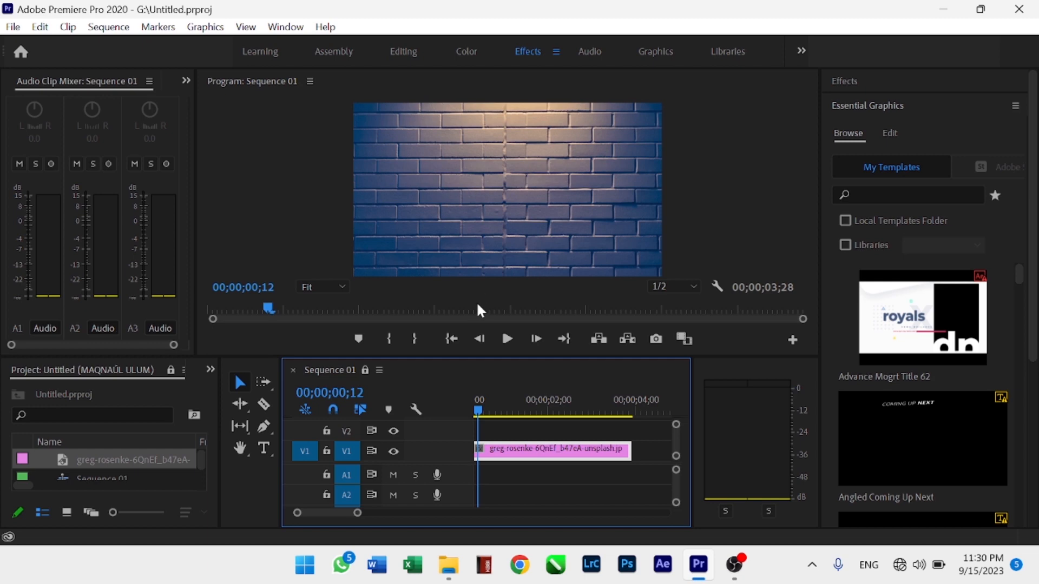
Move the playhead to the sequence start and add a title reading DIKDAS UPT BLK SURABAYA 2023 near the image's upper-left corner
click(481, 411)
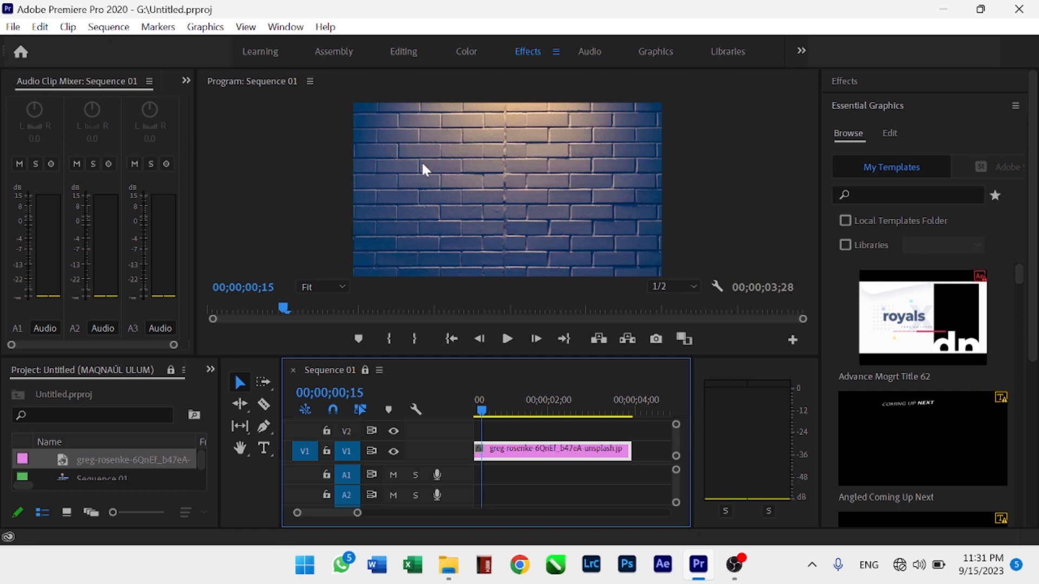
click(478, 411)
mouse_move(478, 411)
mouse_down()
mouse_move(498, 436)
mouse_move(477, 407)
mouse_up()
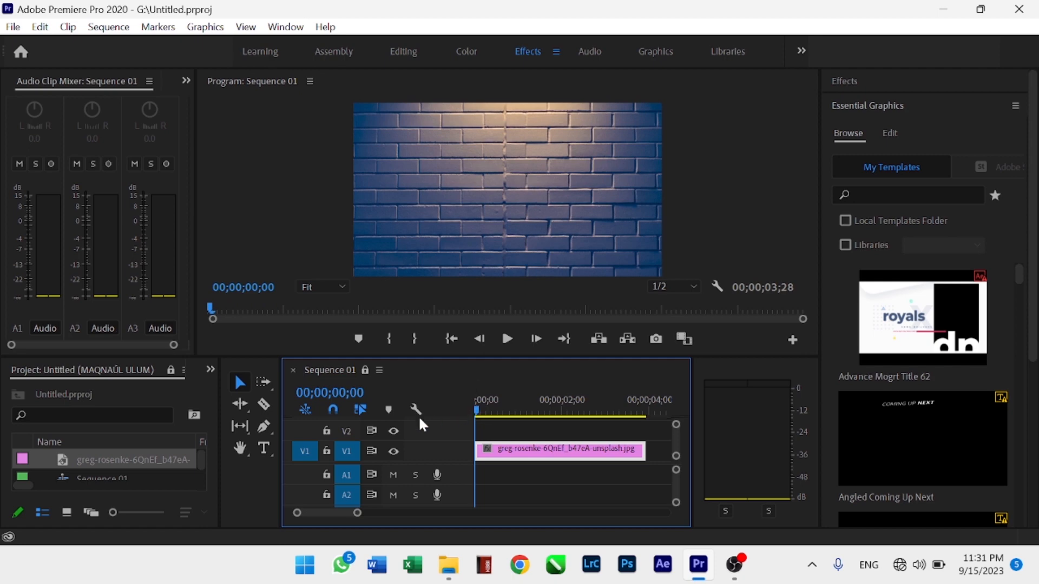
click(265, 448)
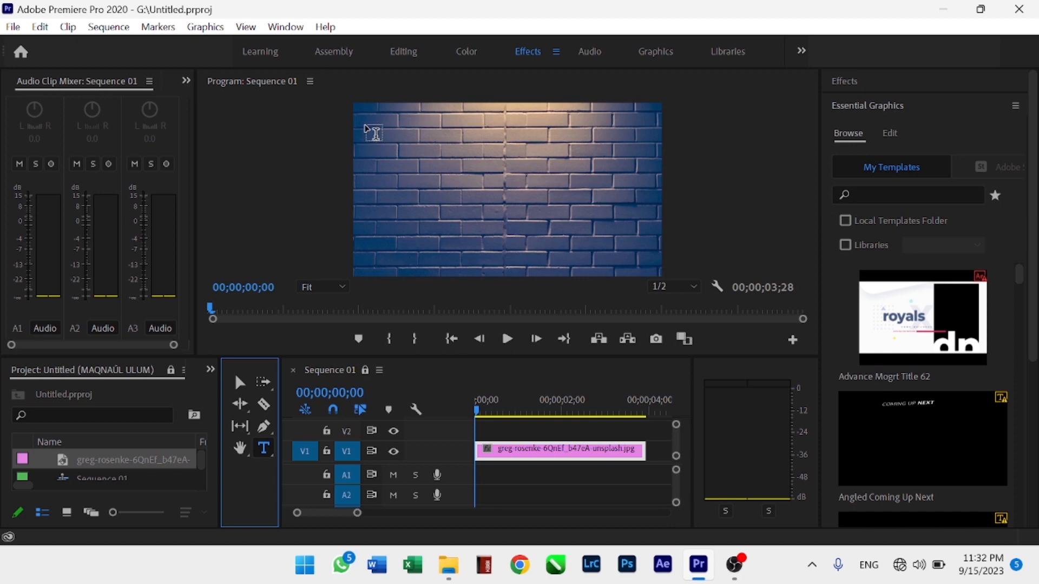
click(373, 133)
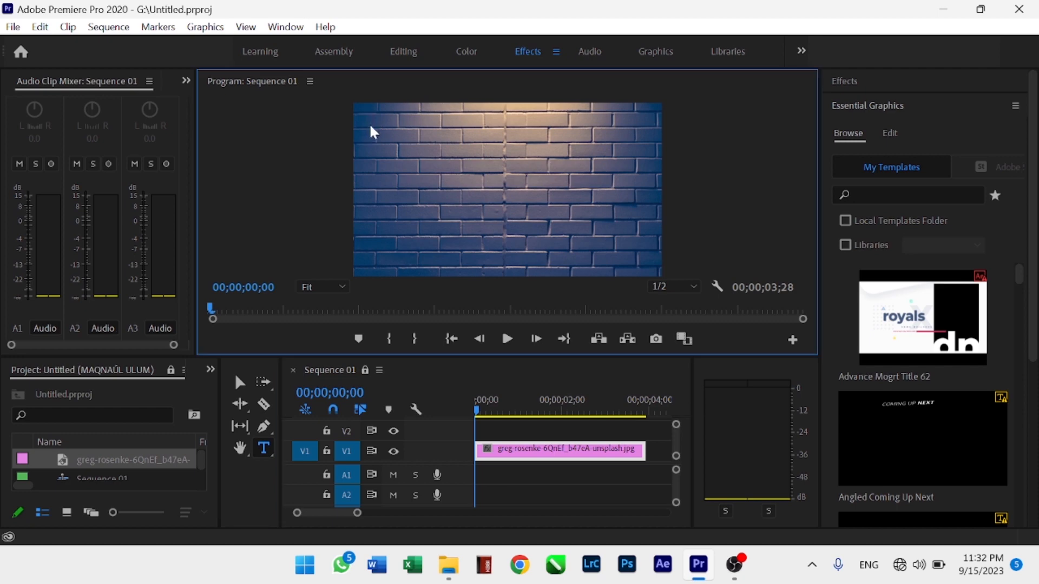
click(370, 127)
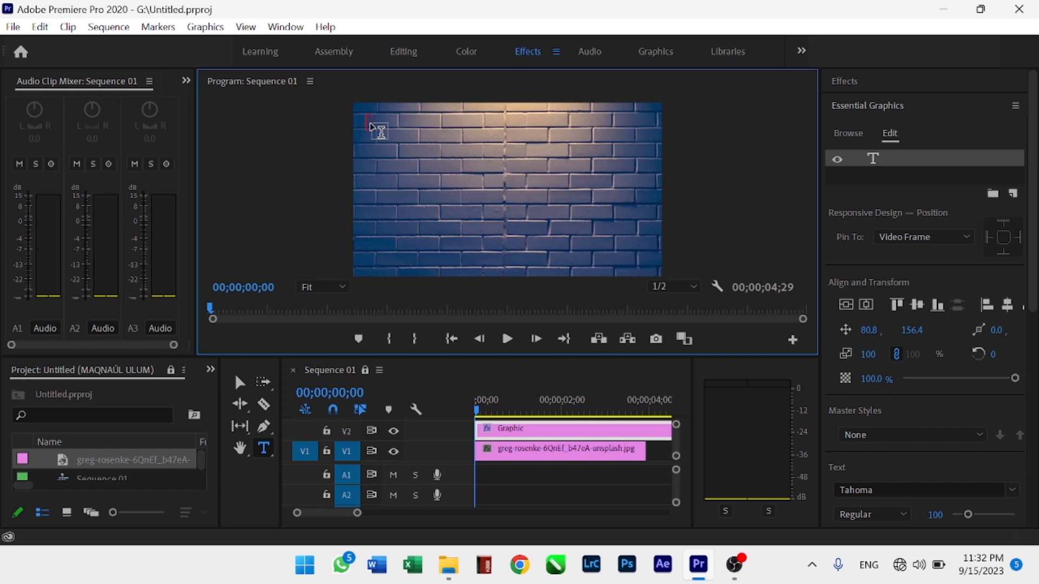
text(DIKDAS)
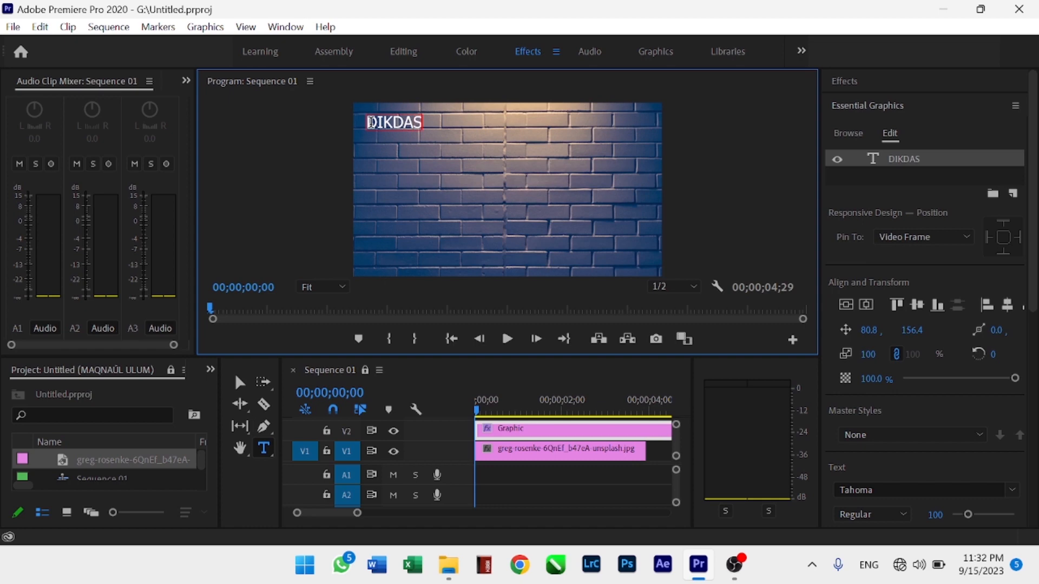
text( UPT BLK SURA)
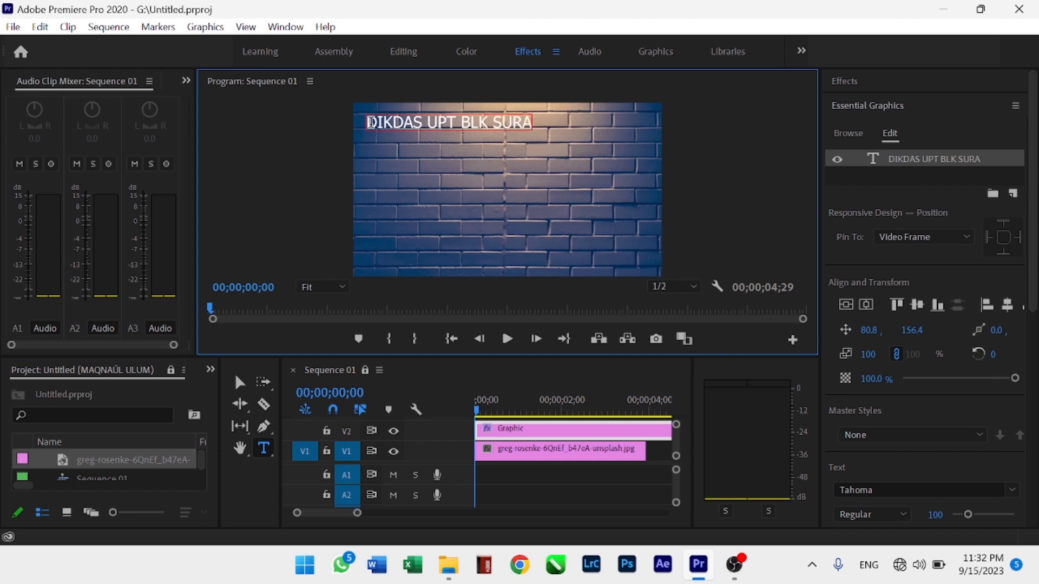
text(AYA 2023)
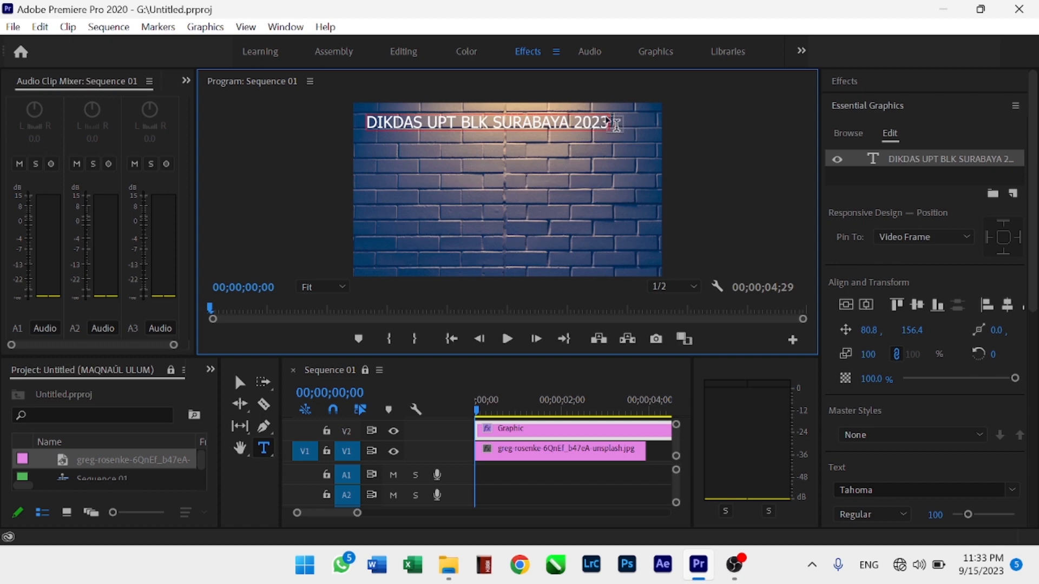
key(Return)
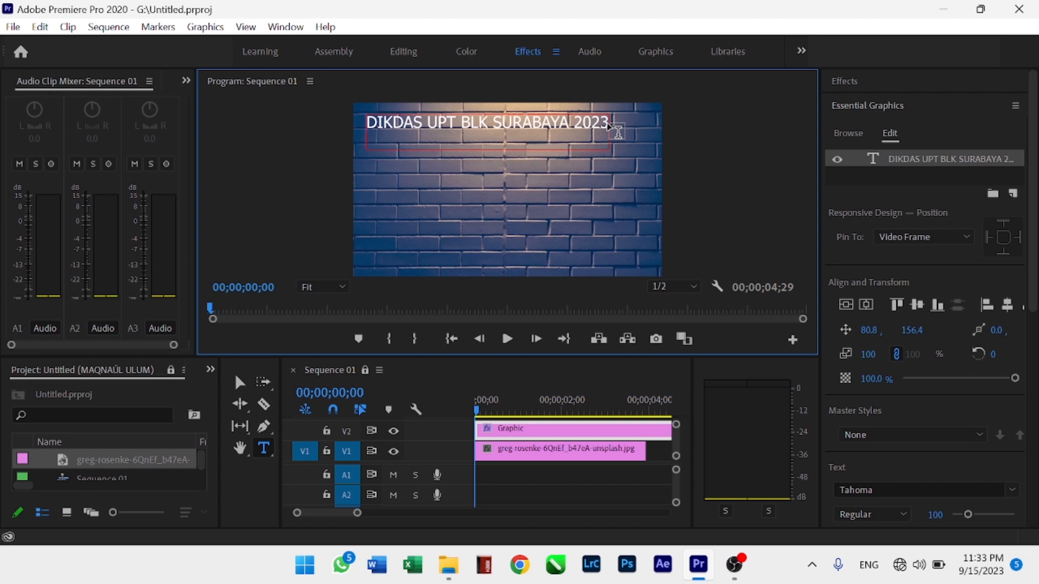
key(BackSpace)
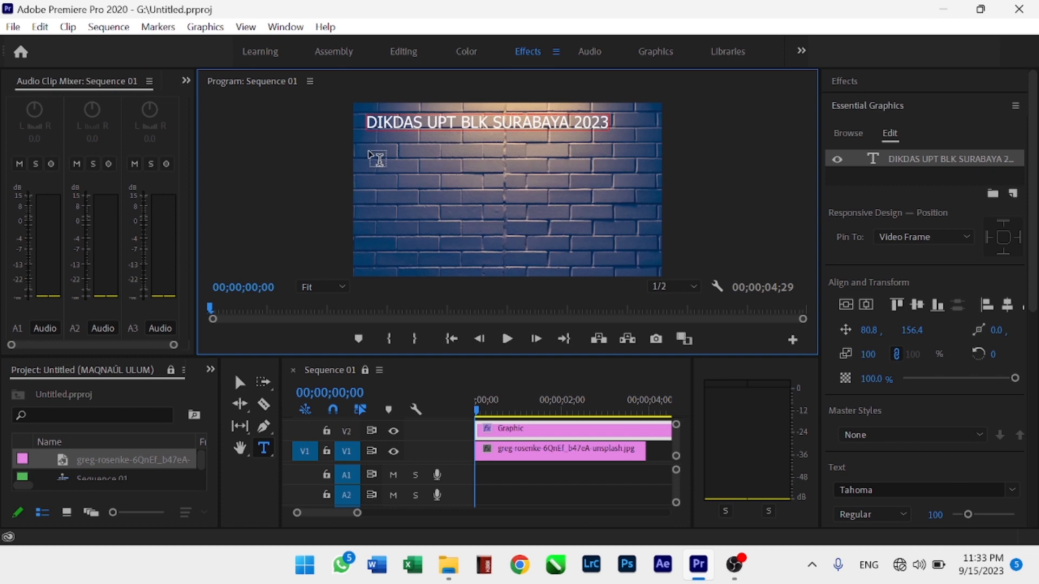
Draw a paragraph text box below the title and enter DIKDAS UPT BLK SURABAYA 2023 in it
drag(371, 152, 553, 202)
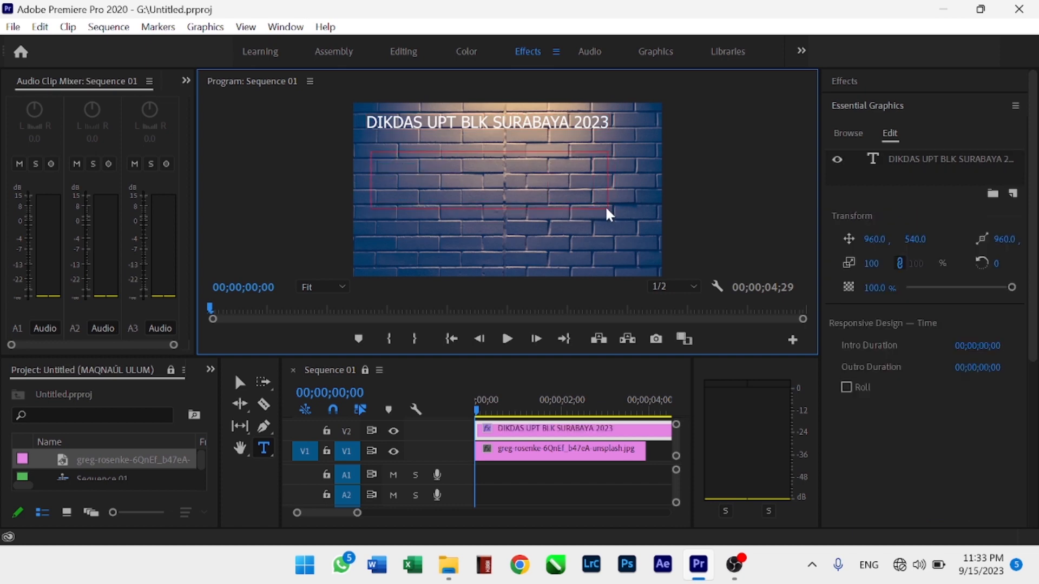
drag(611, 209, 612, 209)
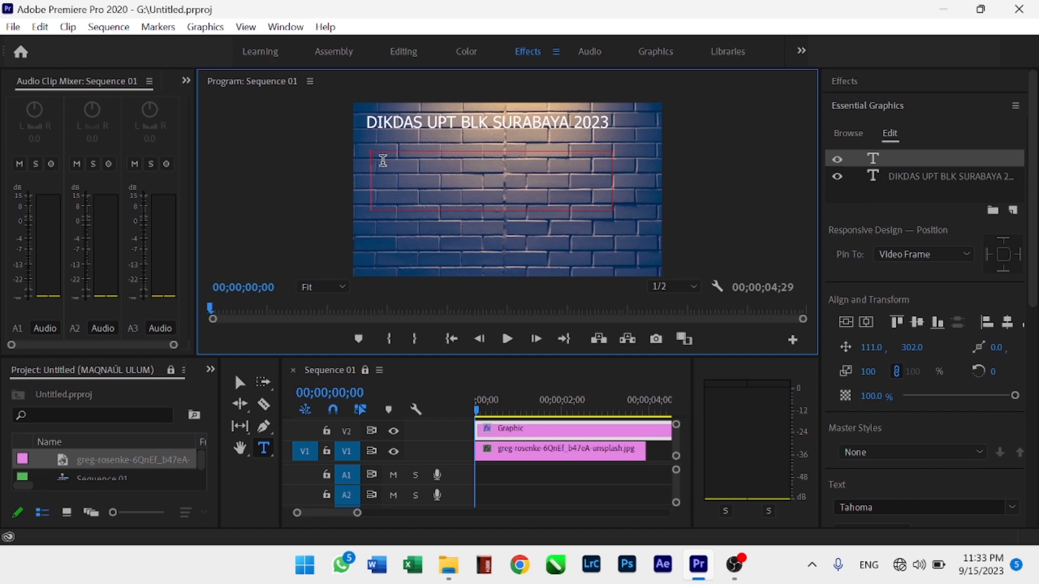
text(DIKDAS U)
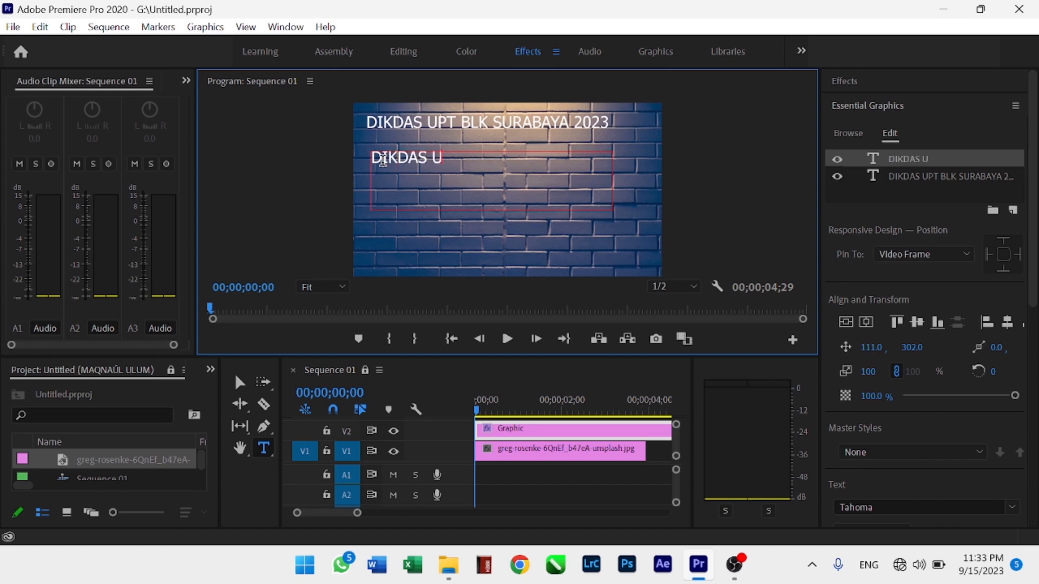
text(PT BLK SURABAYA)
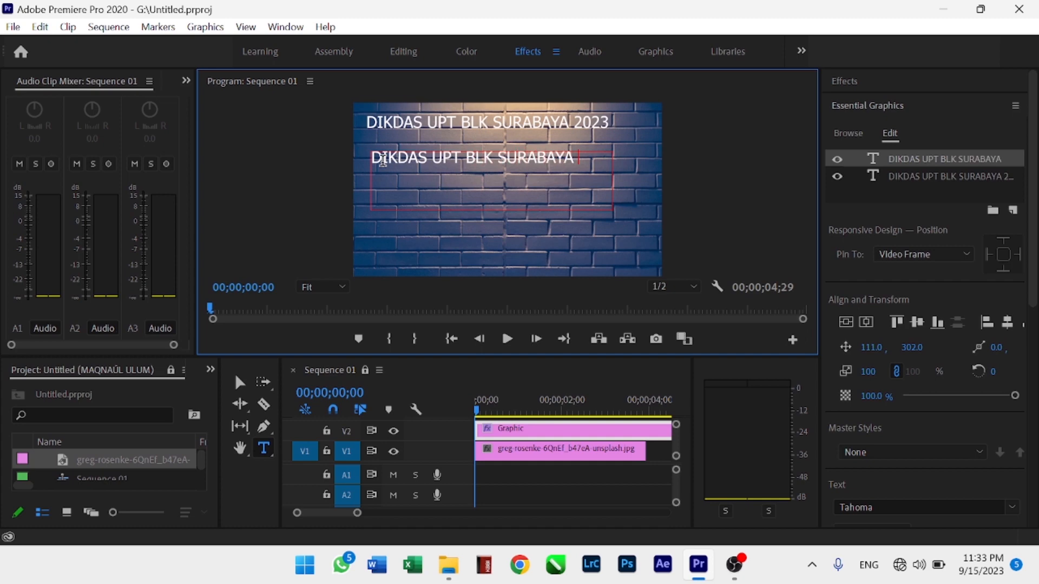
text( 2023)
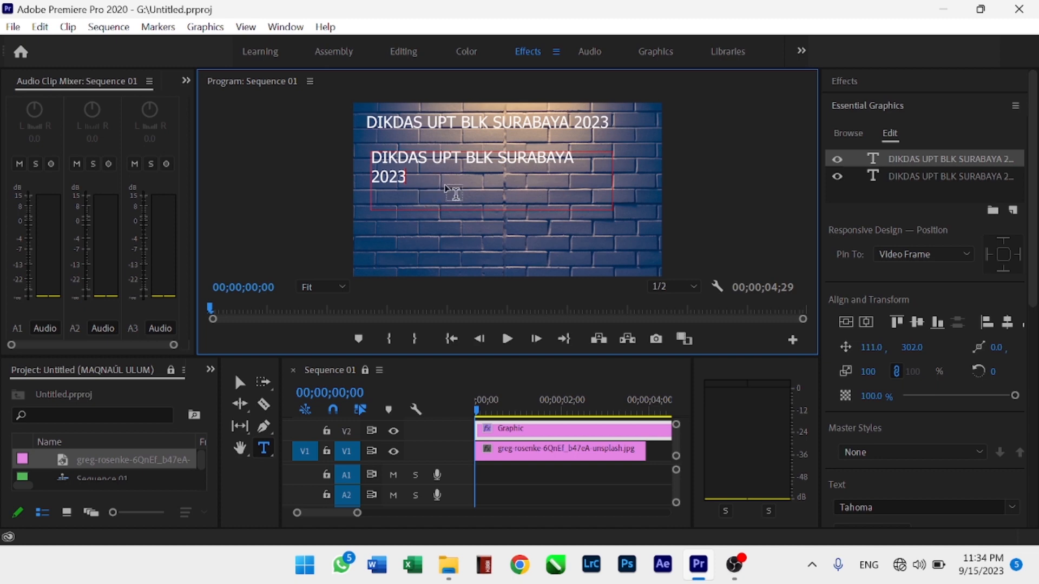
Delete the second text's characters and clear its empty text layer from the graphic
key(BackSpace)
key(BackSpace)
key(BackSpace)
key(BackSpace)
key(BackSpace)
key(BackSpace)
key(BackSpace)
key(BackSpace)
key(BackSpace)
key(BackSpace)
key(BackSpace)
key(BackSpace)
key(BackSpace)
key(BackSpace)
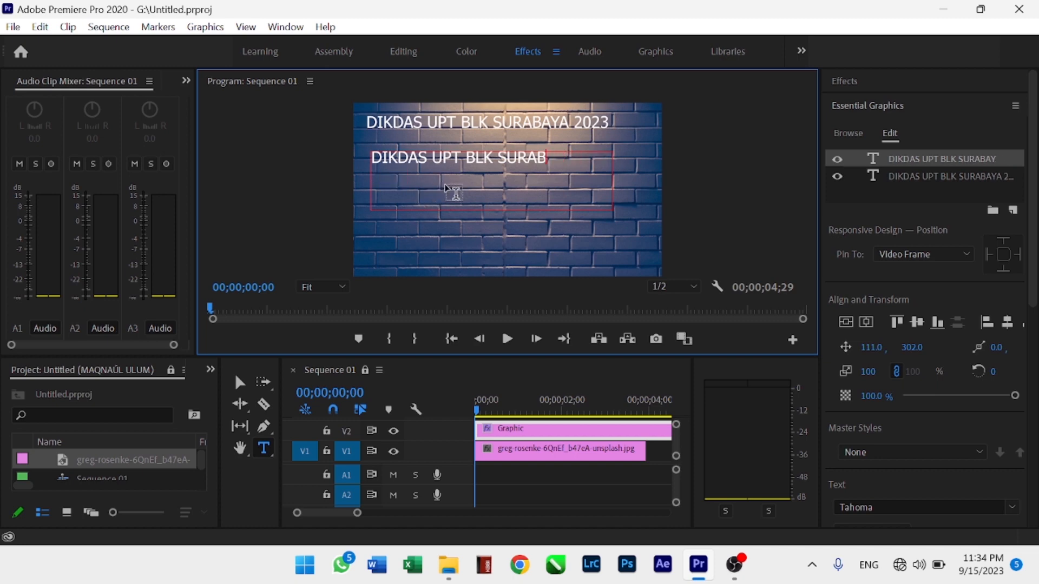
key(BackSpace)
key(BackSpace)
key(BackSpace)
key(BackSpace)
key(BackSpace)
key(BackSpace)
key(BackSpace)
key(BackSpace)
key(BackSpace)
key(BackSpace)
key(BackSpace)
key(BackSpace)
key(BackSpace)
key(BackSpace)
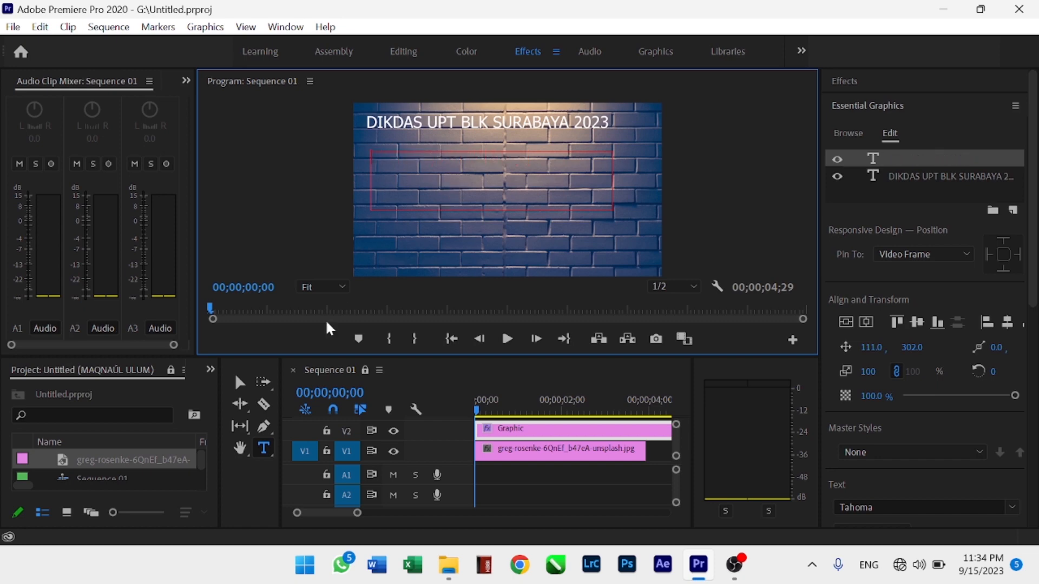
right_click(891, 152)
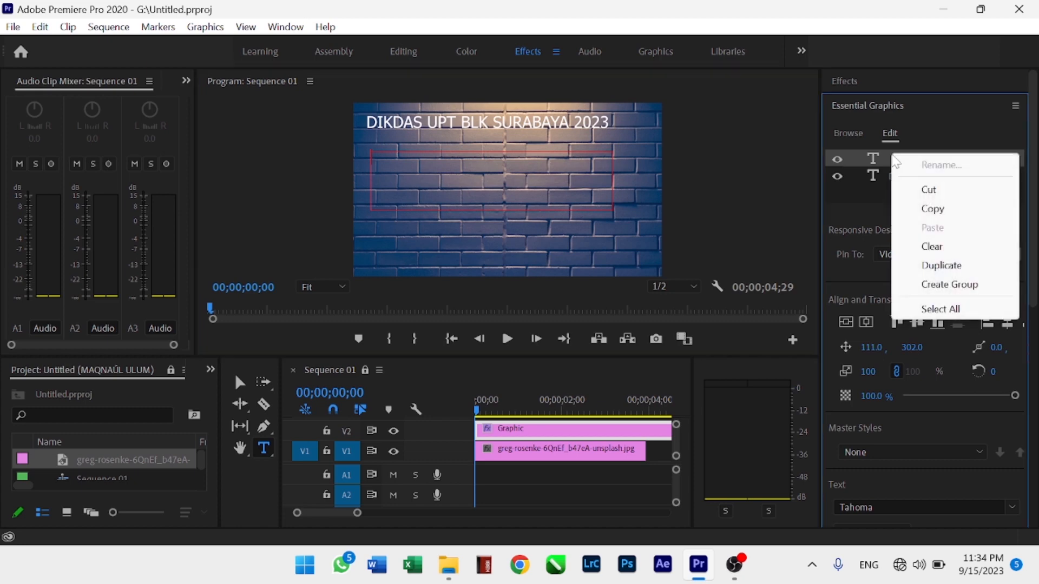
click(942, 246)
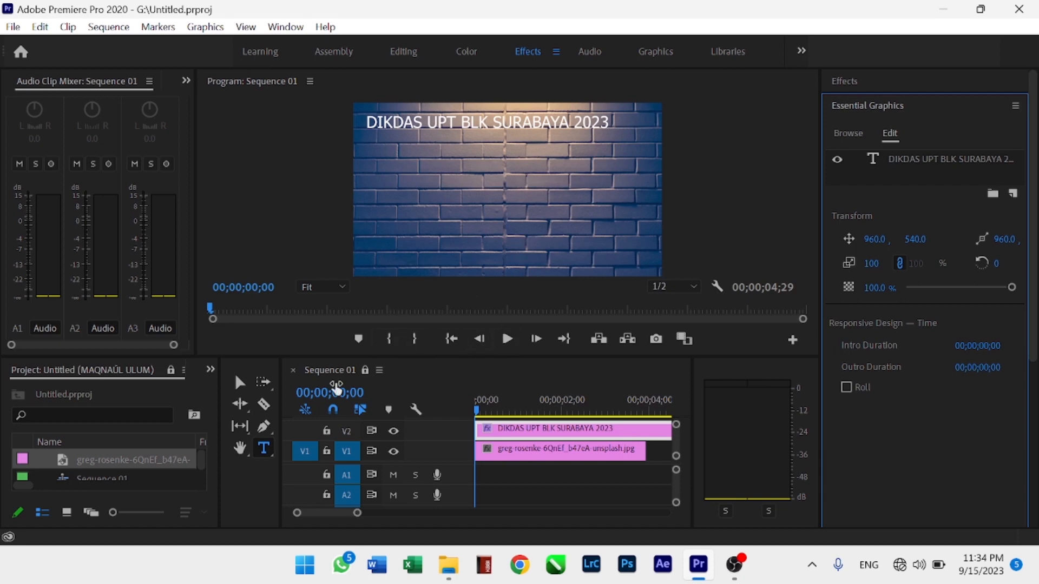
Select the title and enlarge it to about 115% scale, moving it to the vertical centre of the frame
click(241, 384)
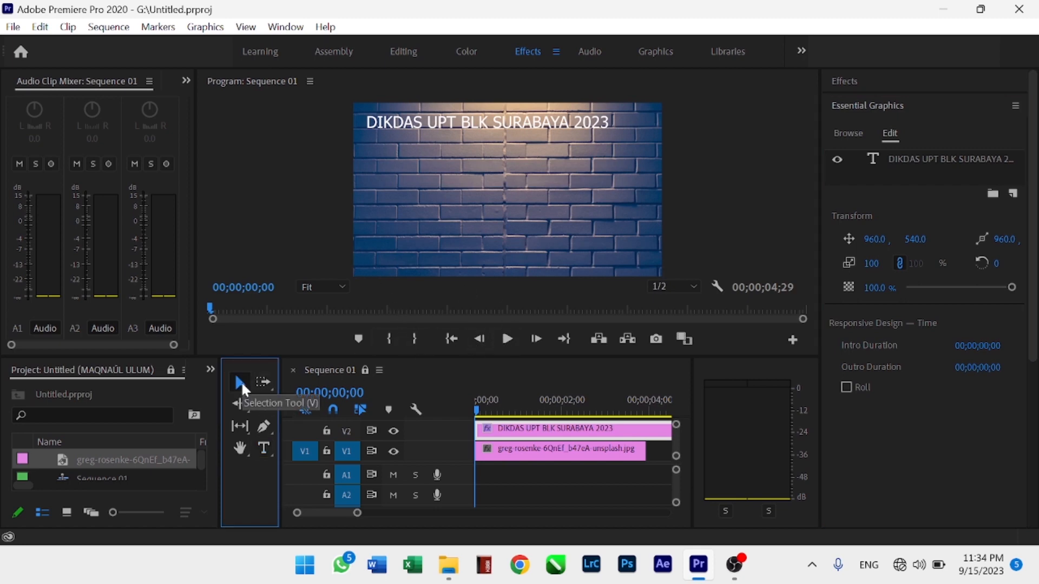
click(491, 120)
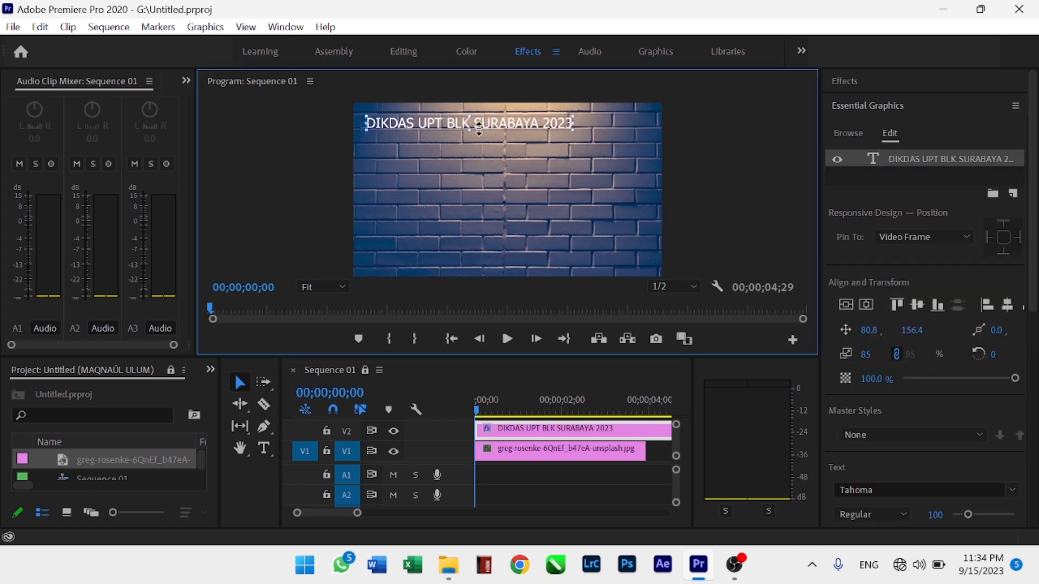
drag(571, 129, 566, 184)
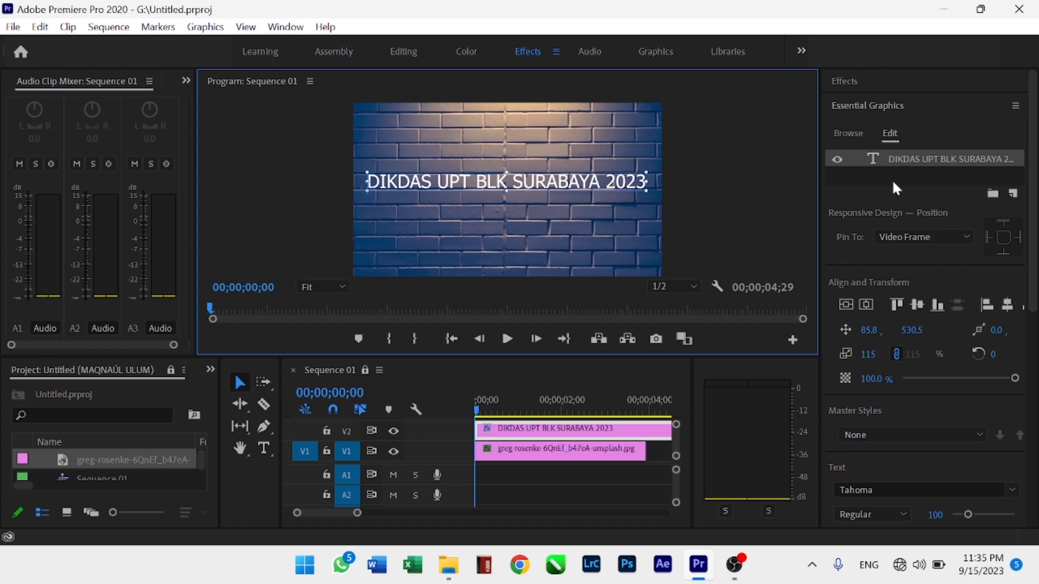
click(293, 29)
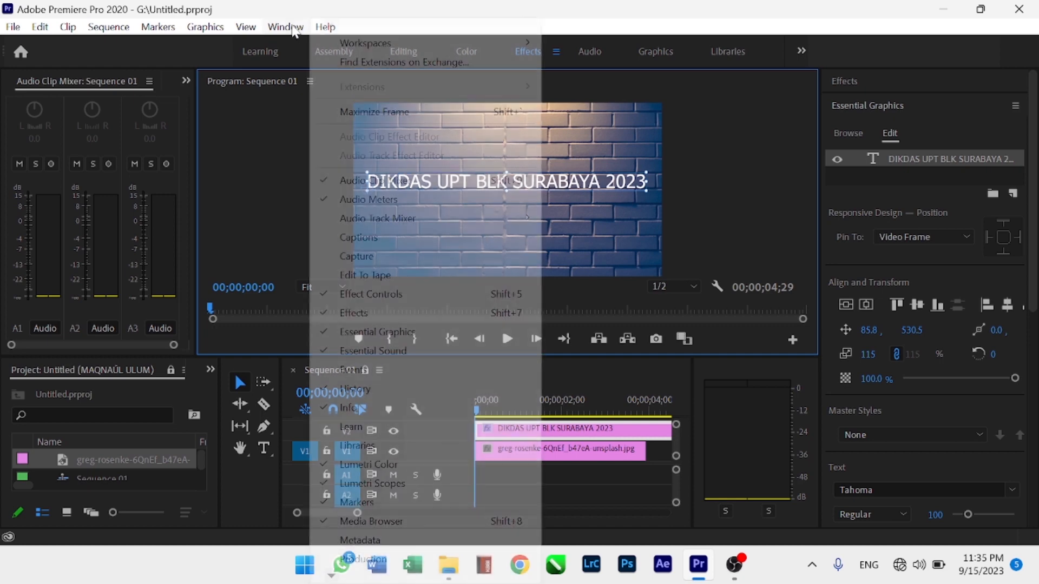
mouse_move(499, 49)
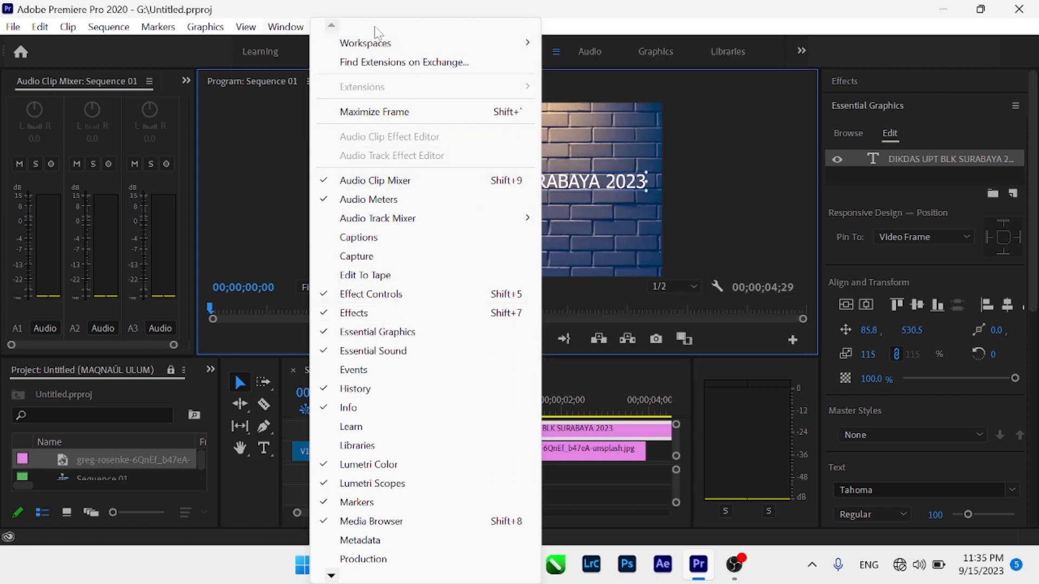
click(304, 32)
click(303, 31)
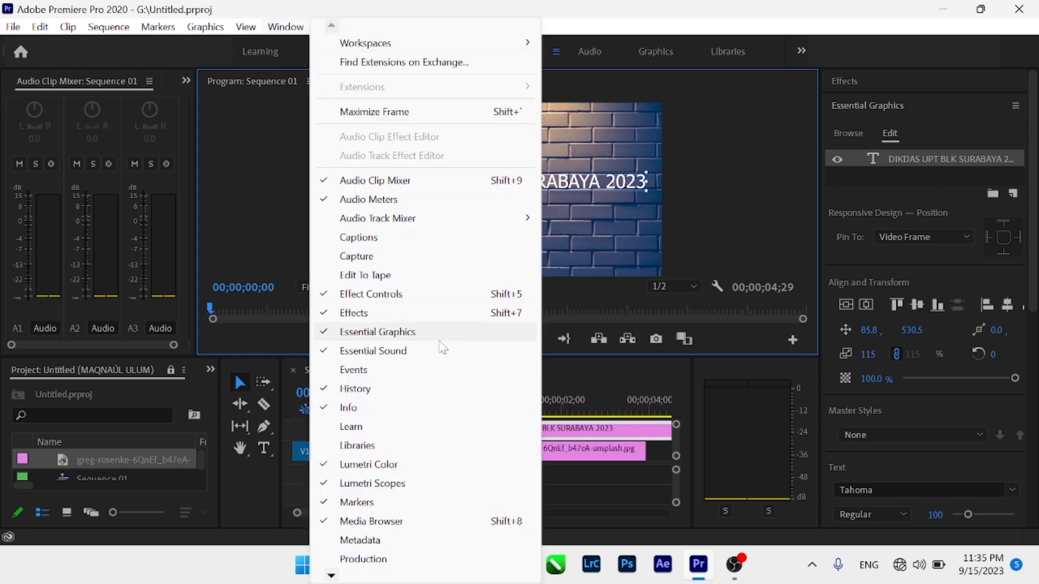